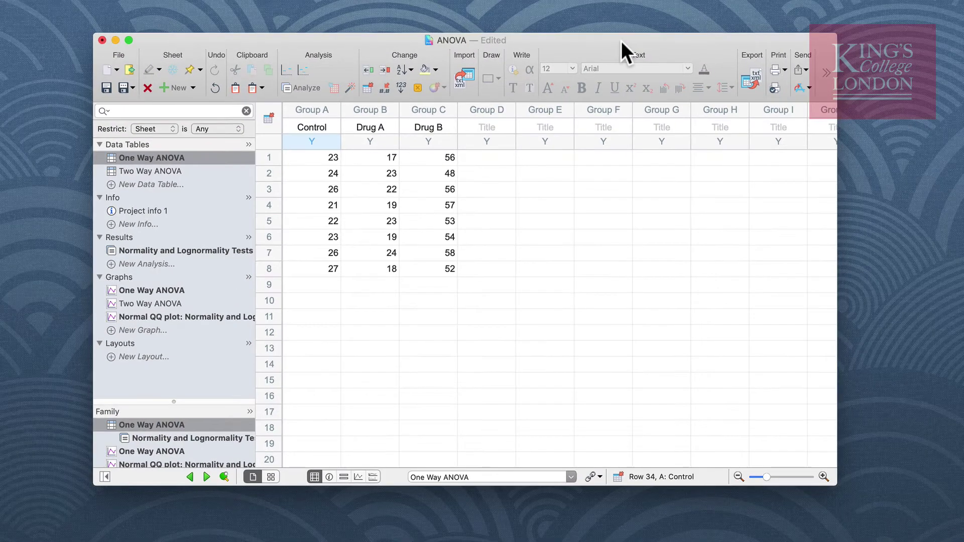
# Step: Look over the normality and lognormality test results and the One Way ANOVA graph, returning to the One Way ANOVA data table
pyautogui.click(622, 40)
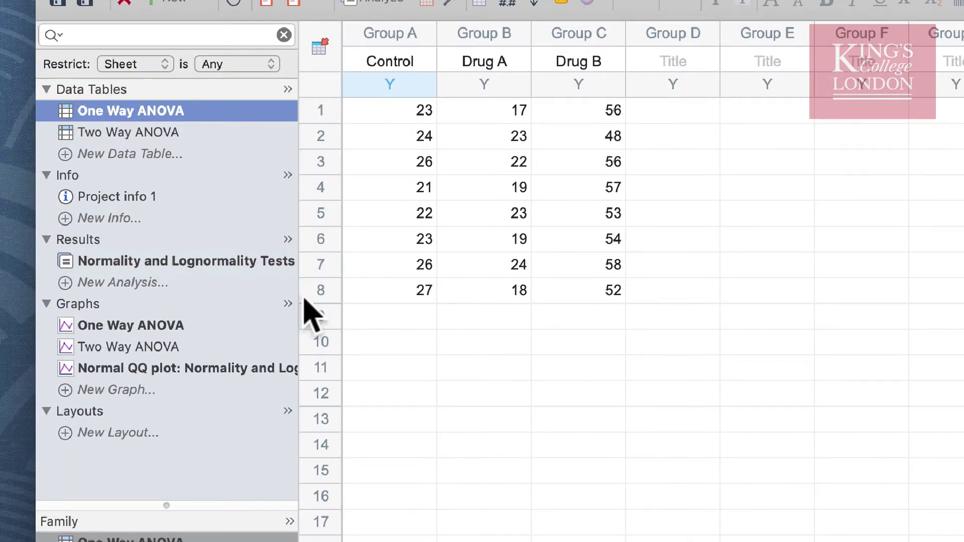
pyautogui.click(271, 261)
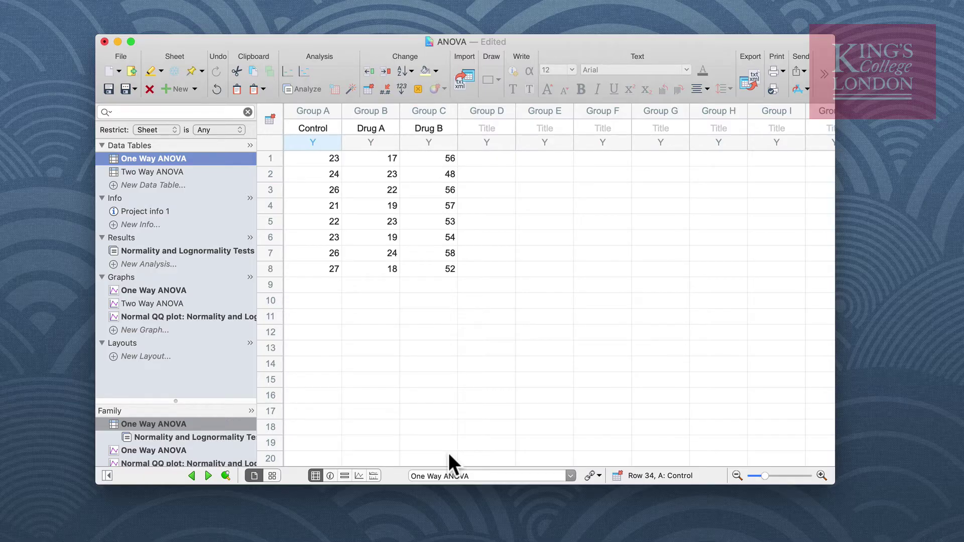
pyautogui.click(187, 290)
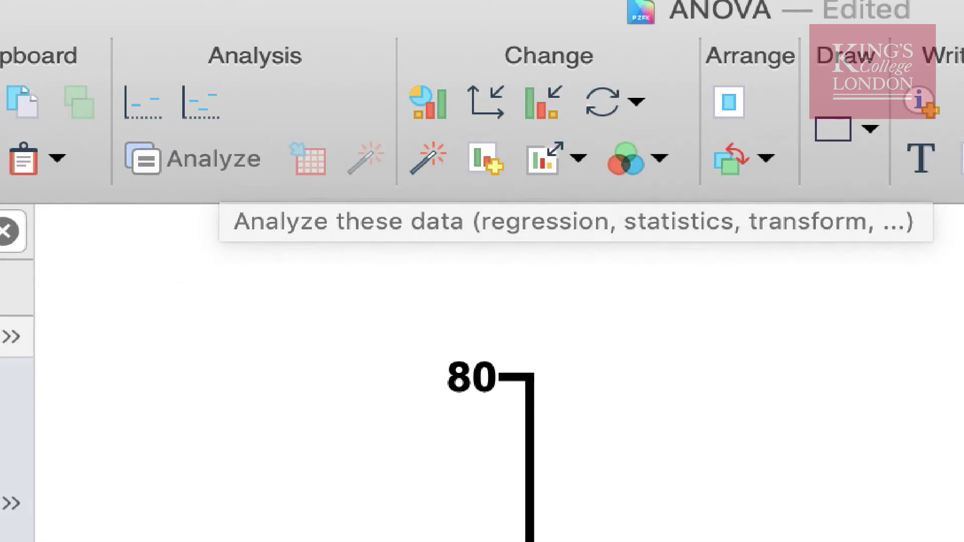
pyautogui.click(191, 233)
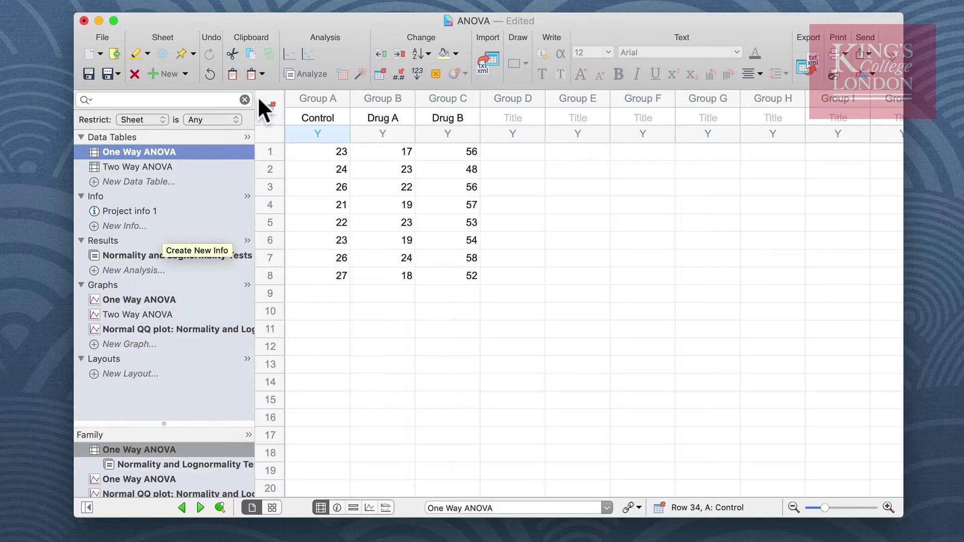
# Step: Start a One-way ANOVA column analysis of the One Way ANOVA table, including the Control, Drug A and Drug B data sets
pyautogui.click(304, 73)
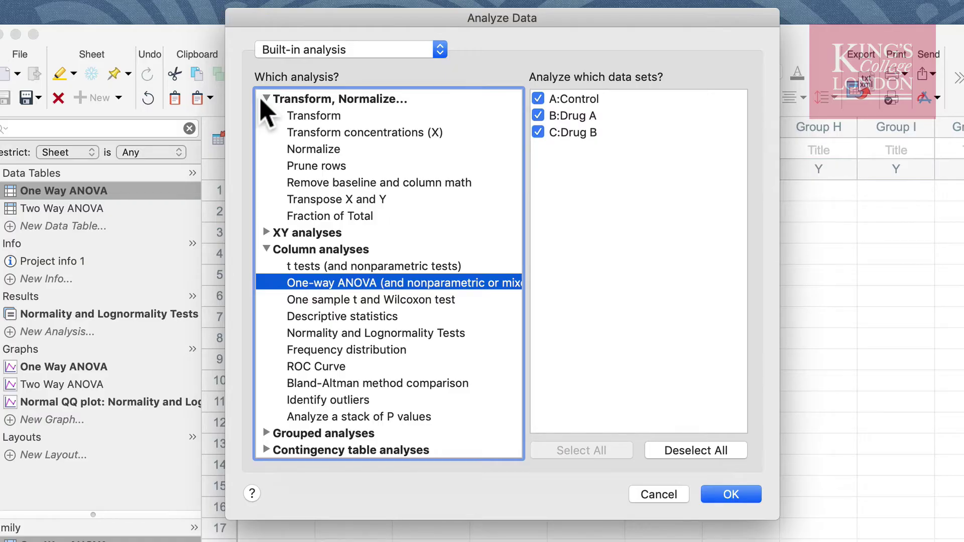
pyautogui.click(334, 284)
pyautogui.click(685, 452)
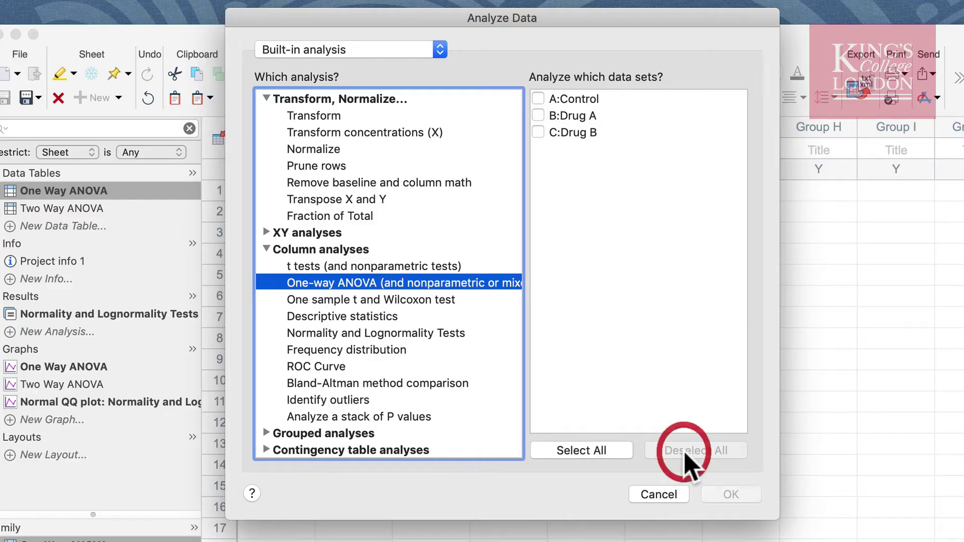
pyautogui.click(611, 451)
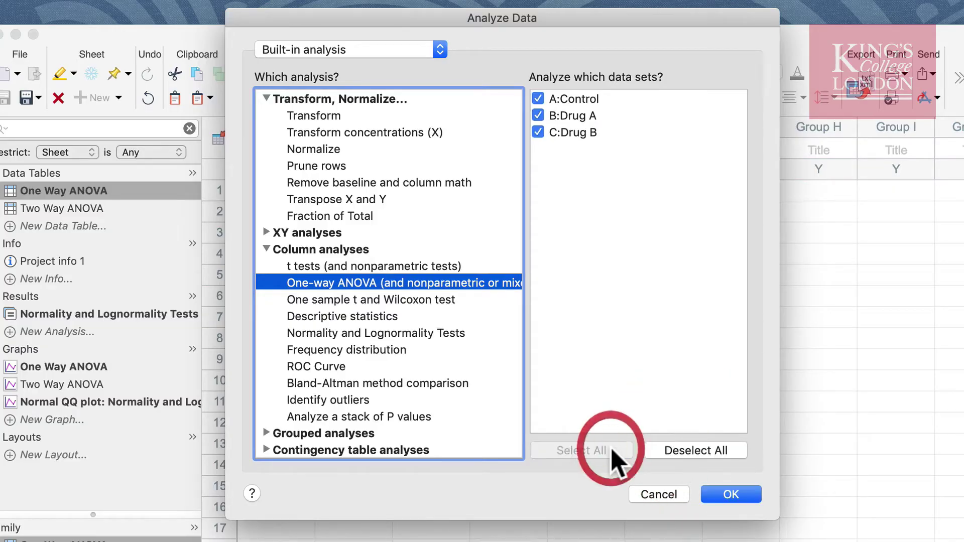
pyautogui.click(671, 448)
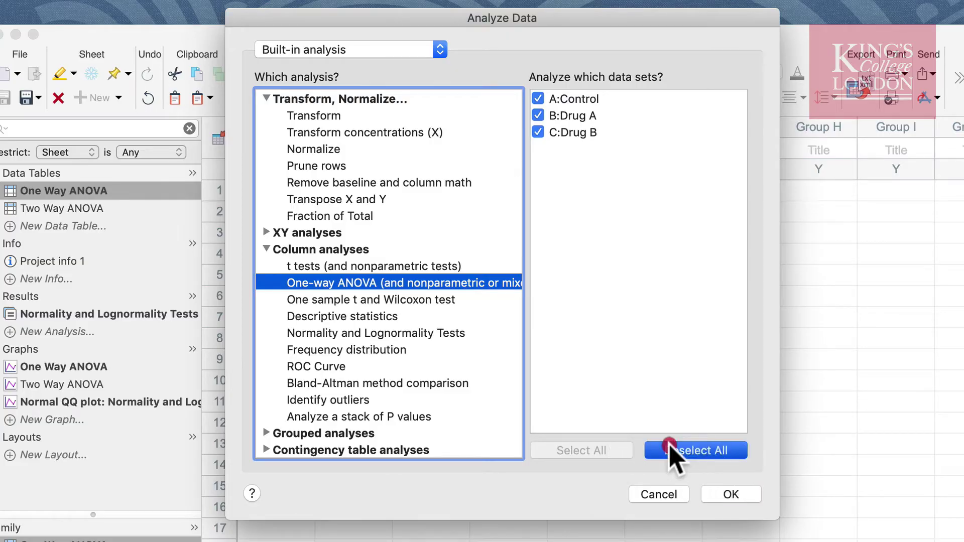
pyautogui.click(539, 116)
pyautogui.click(538, 132)
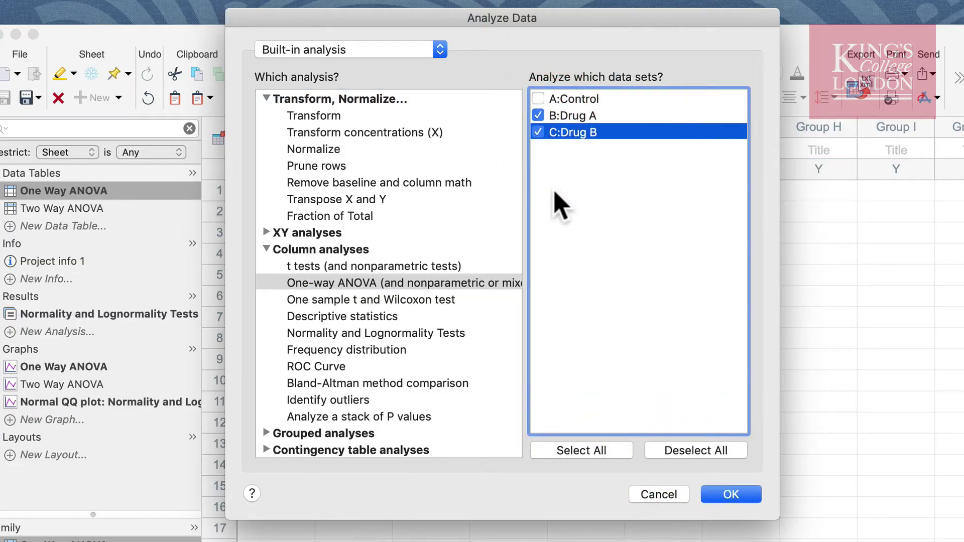
pyautogui.click(538, 99)
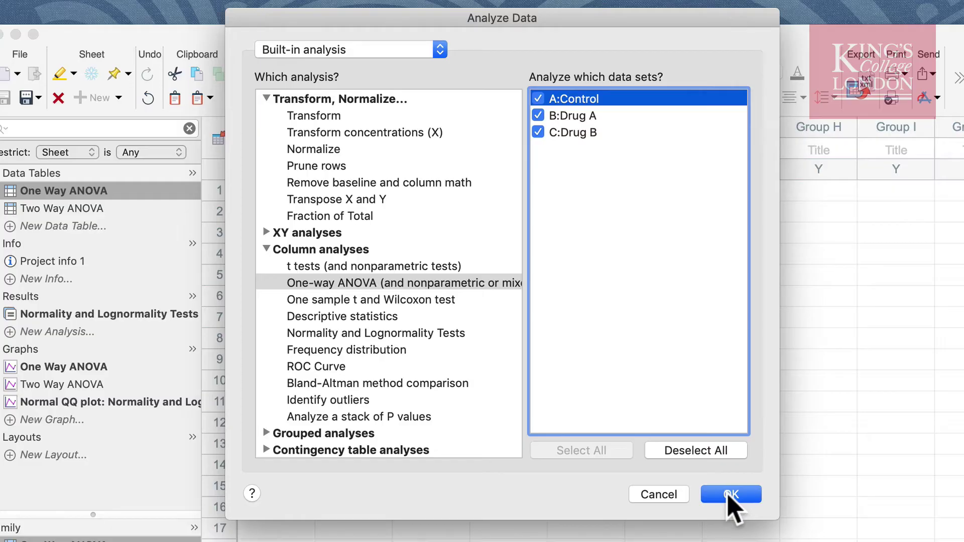
pyautogui.click(731, 495)
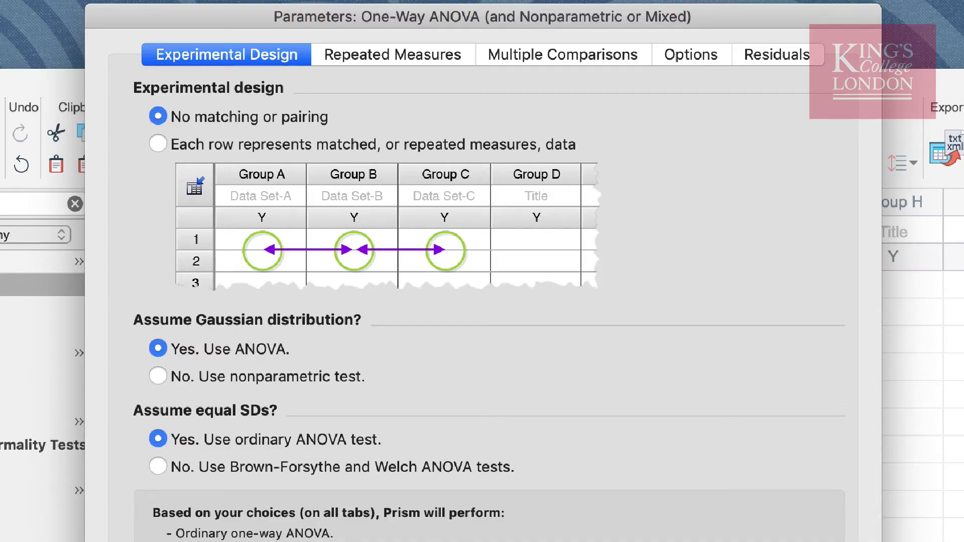
# Step: Try the matched-data experimental design, set it back to no matching or pairing, and check the repeated measures options
pyautogui.click(209, 145)
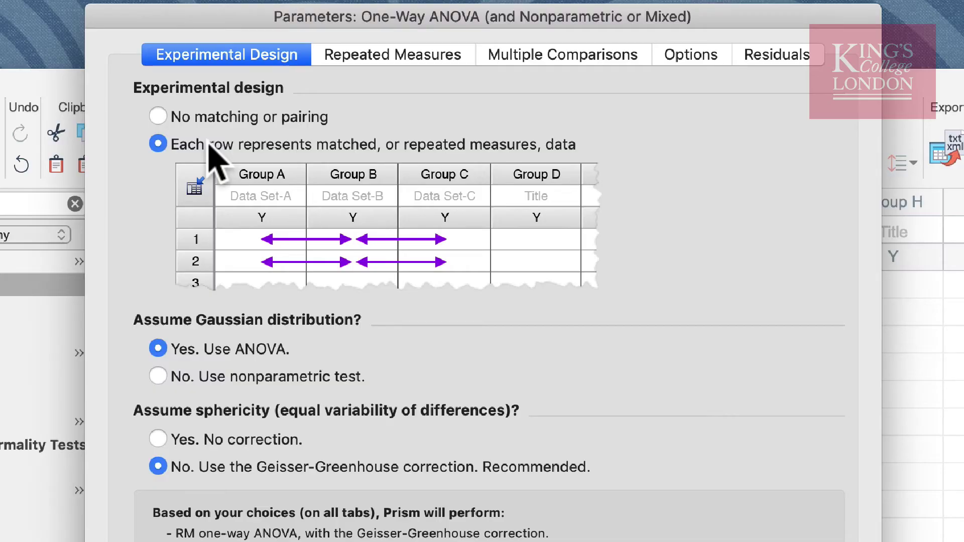
pyautogui.click(210, 122)
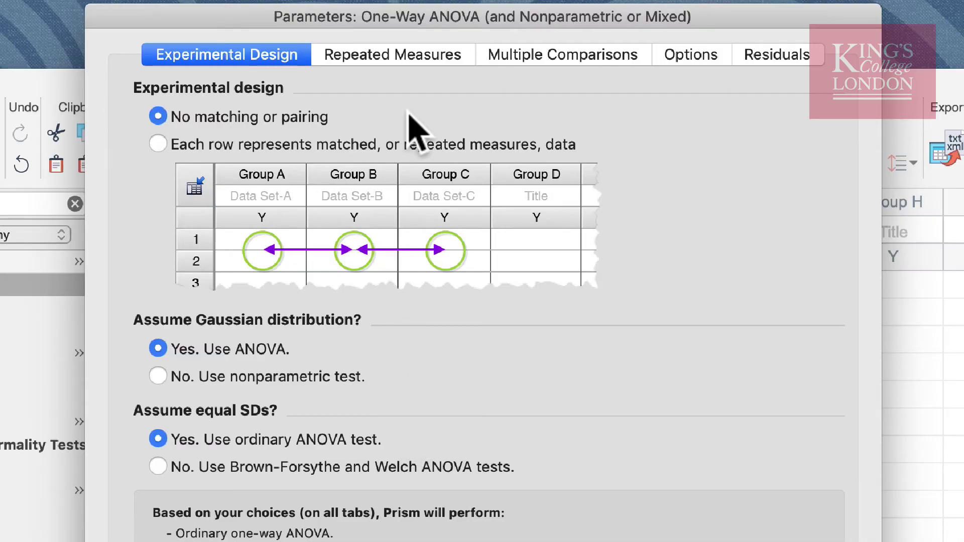
pyautogui.click(402, 55)
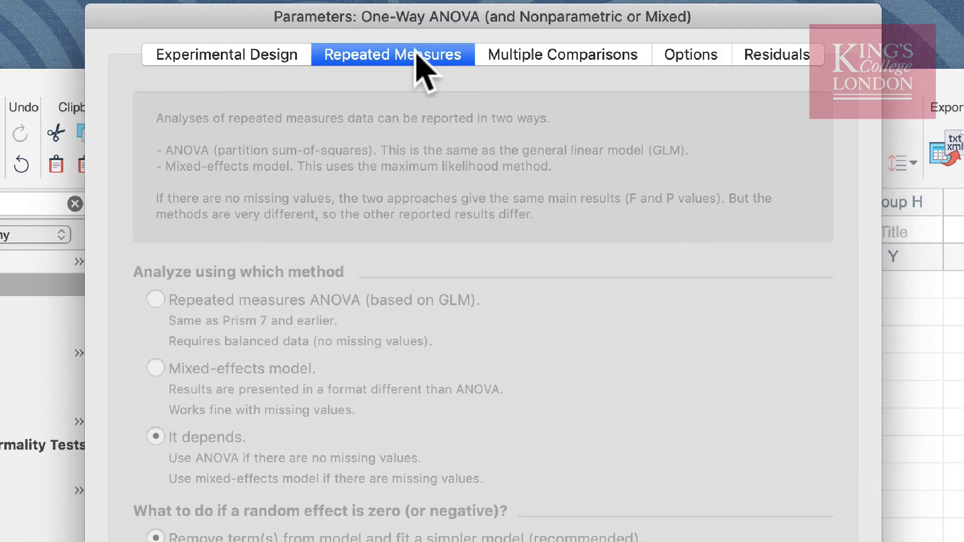
# Step: Explore the control-column and preselected-pairs follow-up tests, and choose to compare each column's mean with the mean of every other column
pyautogui.click(522, 60)
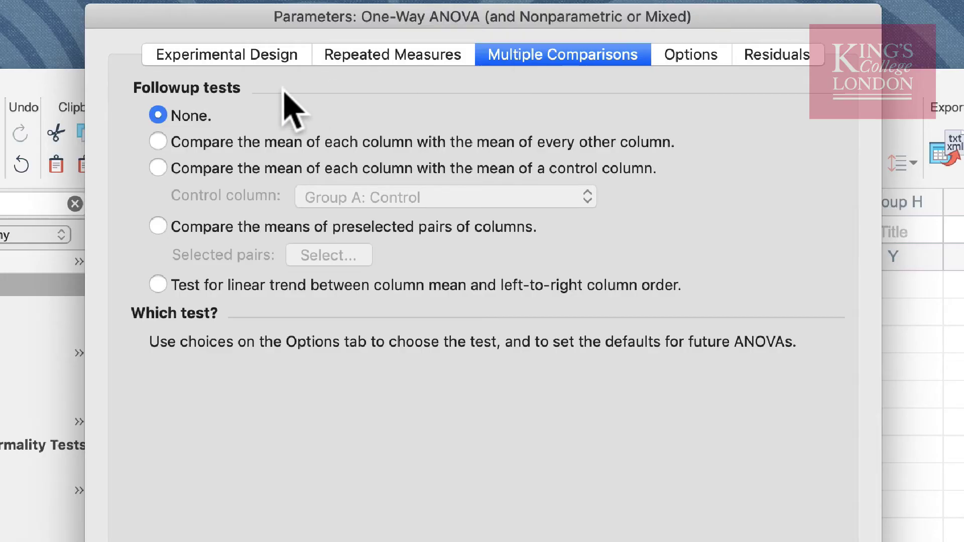
pyautogui.click(219, 142)
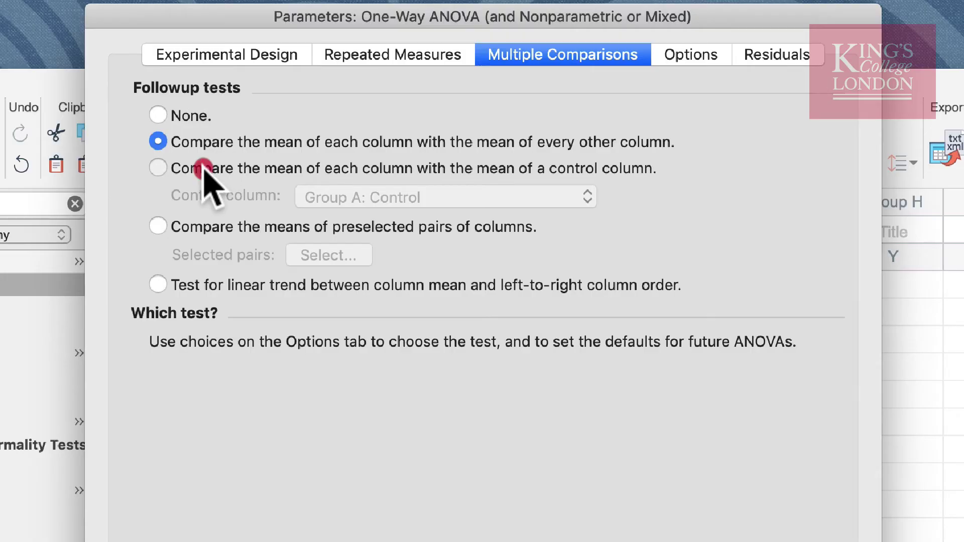
pyautogui.click(205, 170)
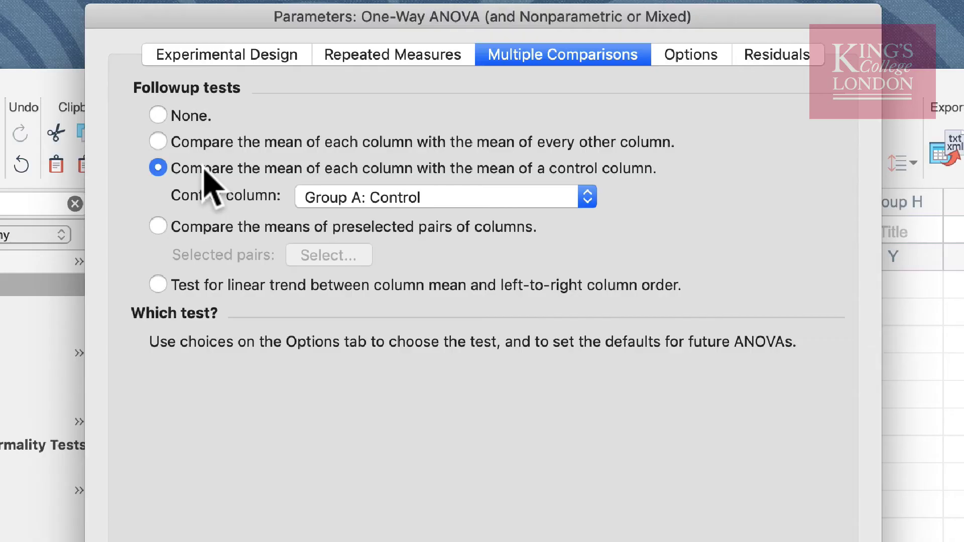
pyautogui.click(361, 196)
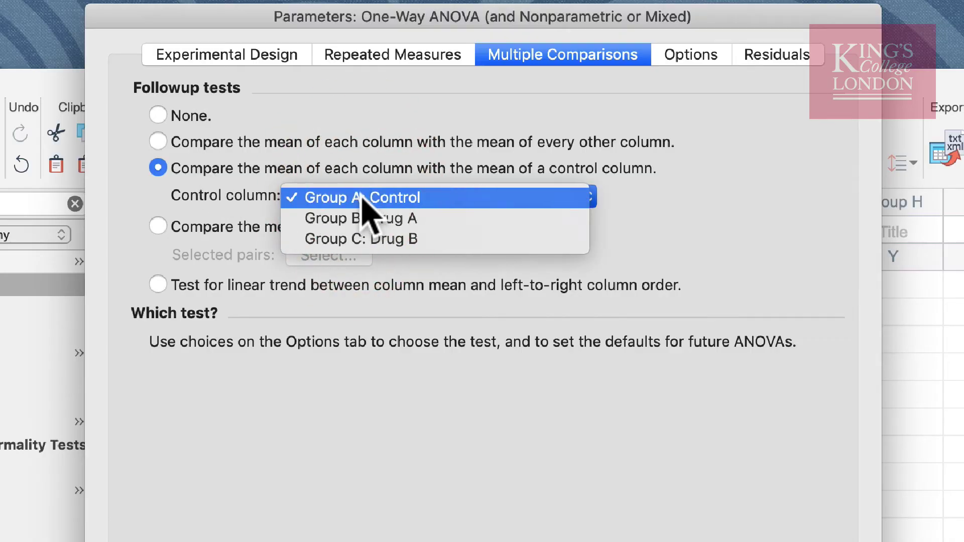
pyautogui.click(583, 197)
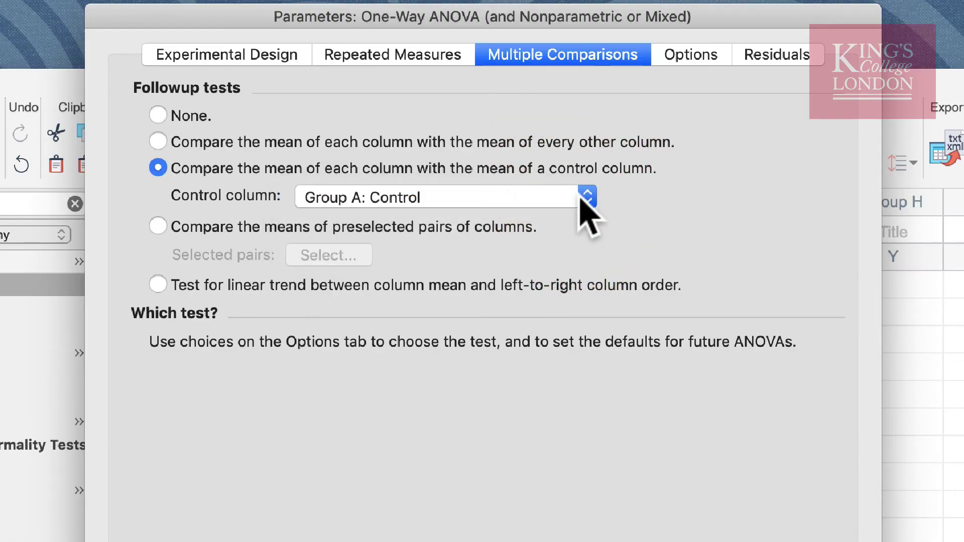
pyautogui.click(280, 224)
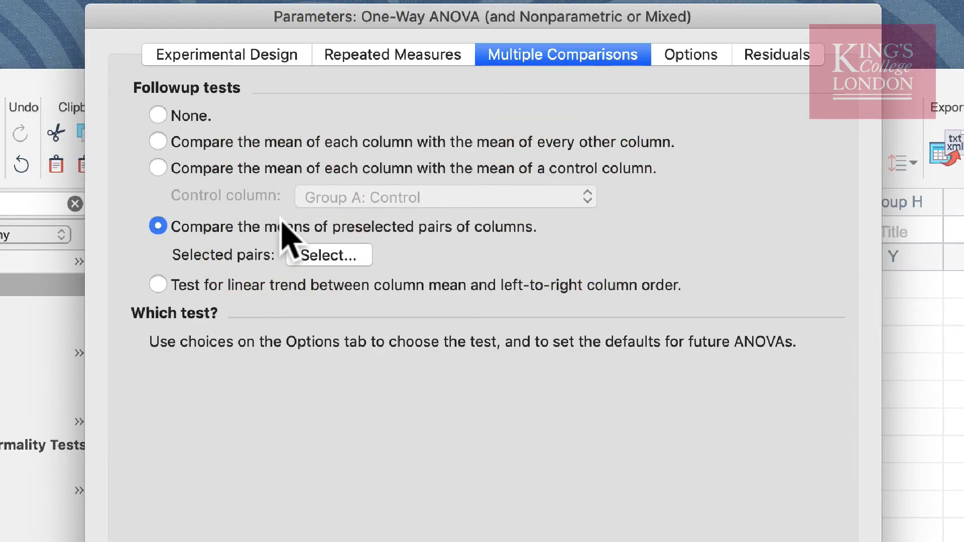
pyautogui.click(328, 255)
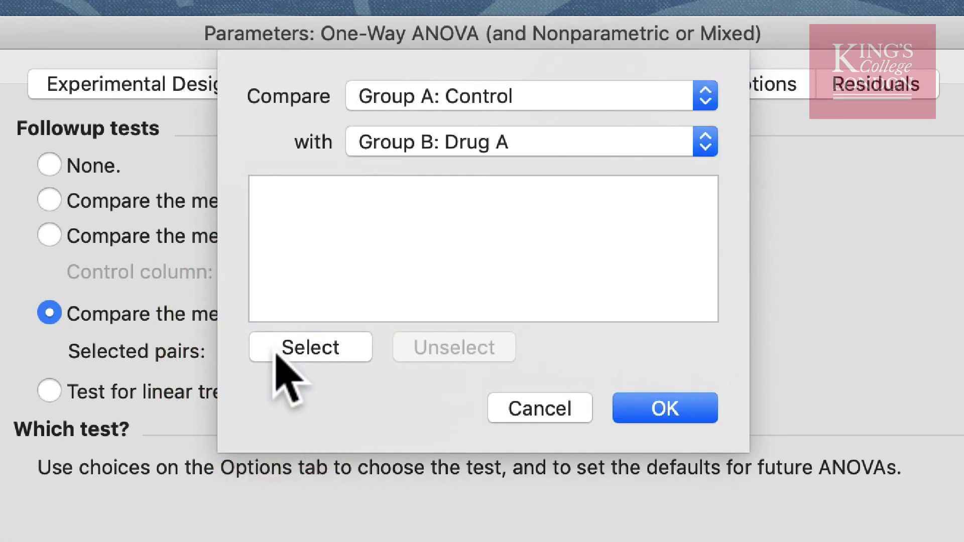
pyautogui.click(525, 410)
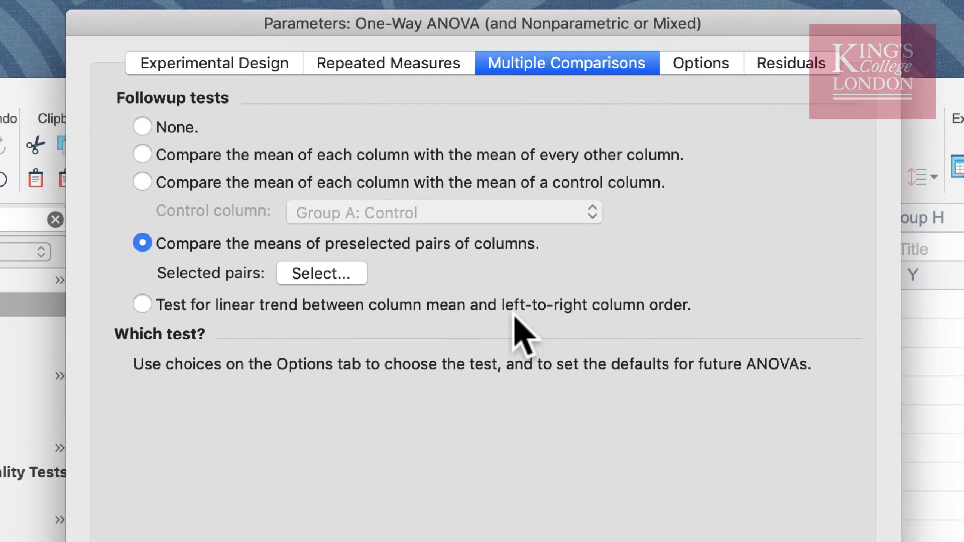
pyautogui.click(361, 157)
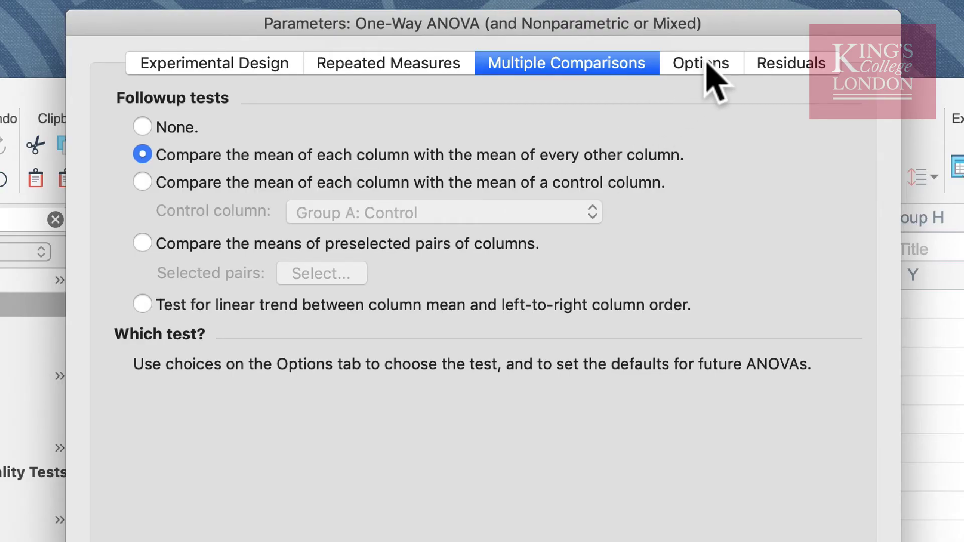
# Step: Set the multiple comparisons correction by statistical hypothesis testing to the Tukey (recommended) test
pyautogui.click(738, 64)
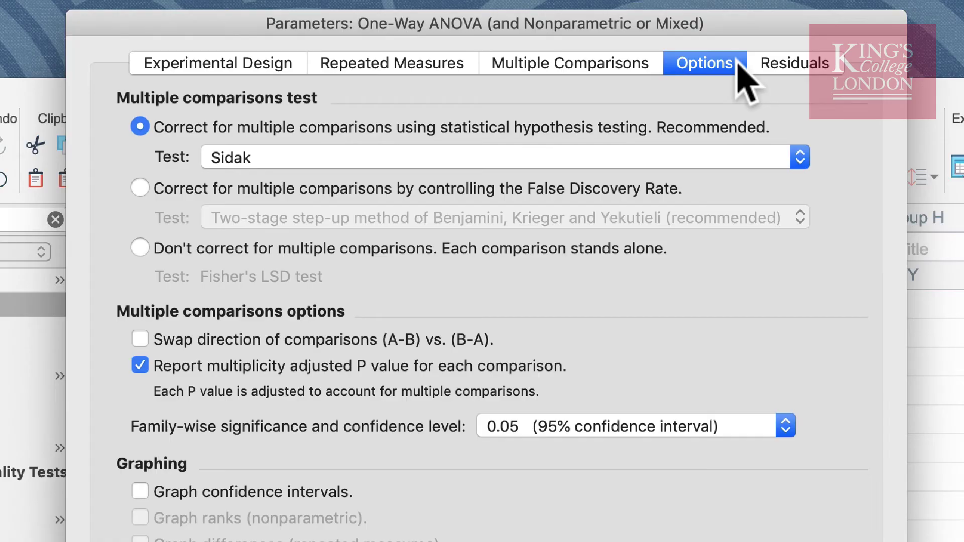
pyautogui.click(736, 150)
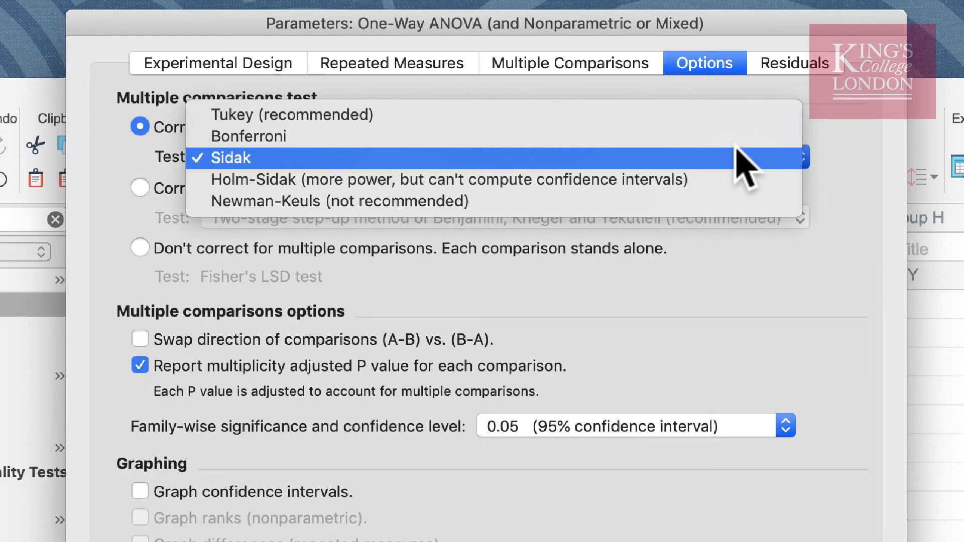
pyautogui.click(729, 122)
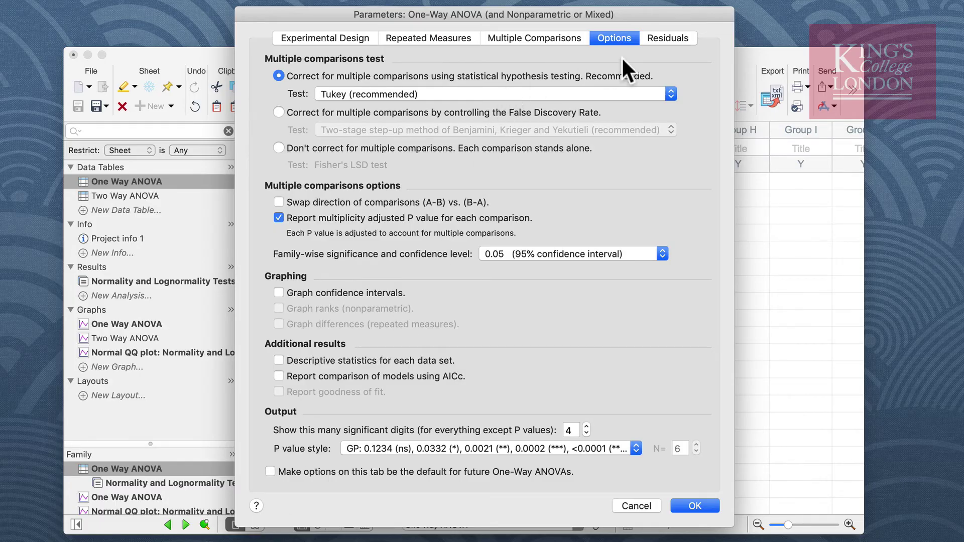
# Step: Review the residuals, multiple comparisons, options and experimental design settings, and run the ordinary one-way ANOVA
pyautogui.click(668, 39)
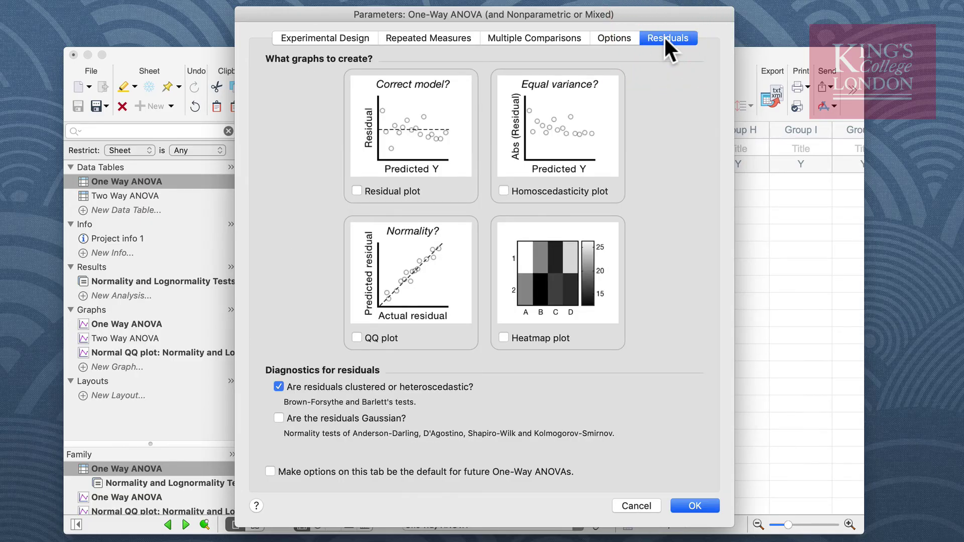
pyautogui.click(560, 38)
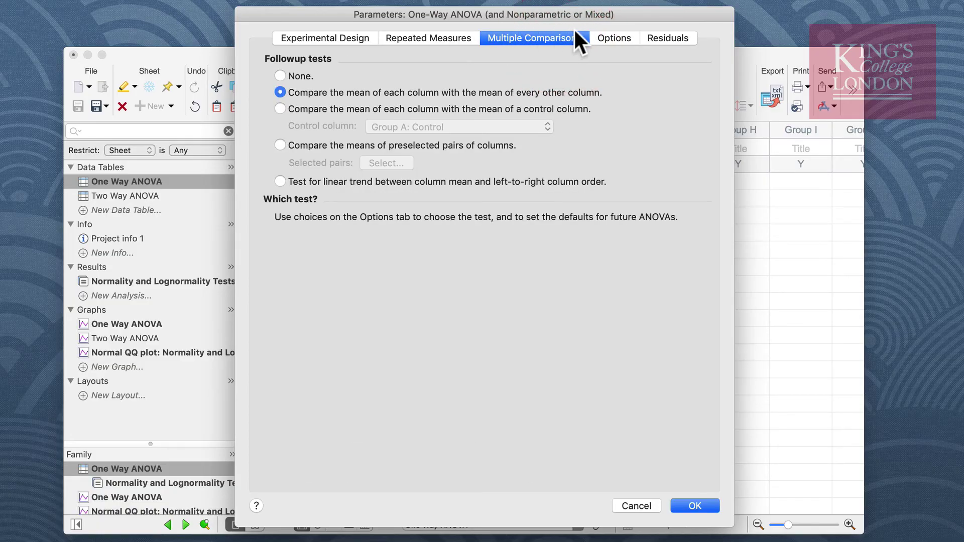
pyautogui.click(602, 37)
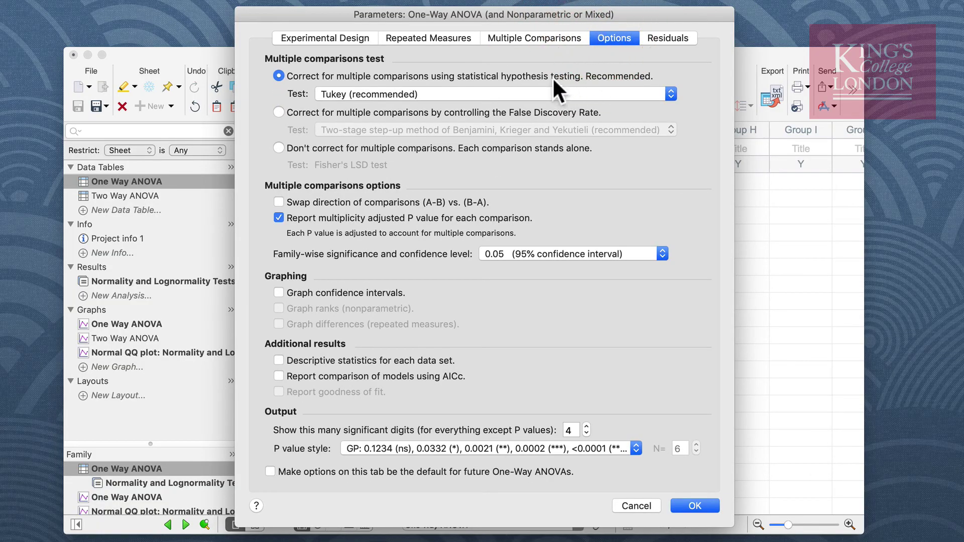
pyautogui.click(369, 37)
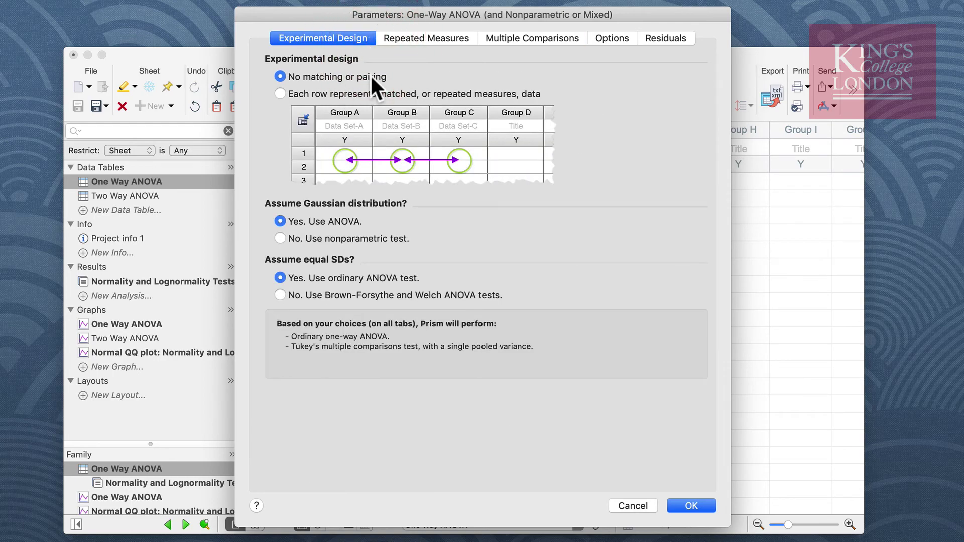
pyautogui.click(686, 500)
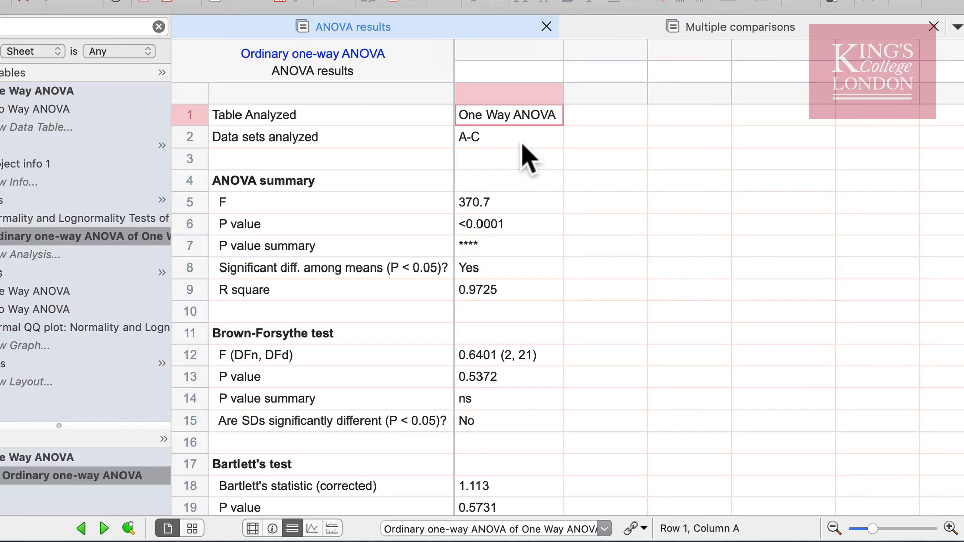
# Step: Read through the whole ANOVA results sheet, including the ANOVA summary and the Brown-Forsythe and Bartlett's tests
pyautogui.scroll(-5, 550, 319)
pyautogui.scroll(-3, 550, 319)
pyautogui.scroll(9, 550, 320)
# Step: Examine the significance of each pairwise comparison between Control, Drug A and Drug B in Tukey's multiple comparisons results
pyautogui.click(736, 31)
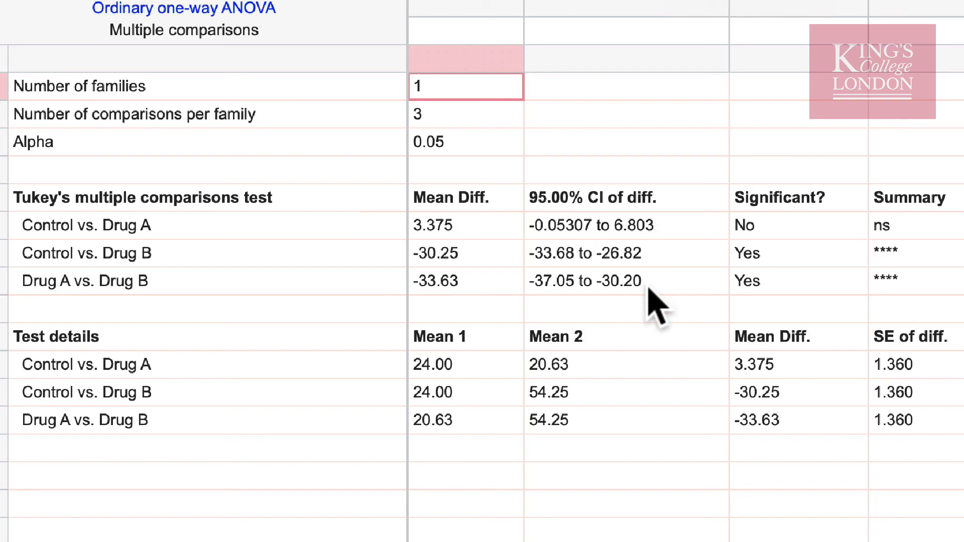
pyautogui.click(771, 220)
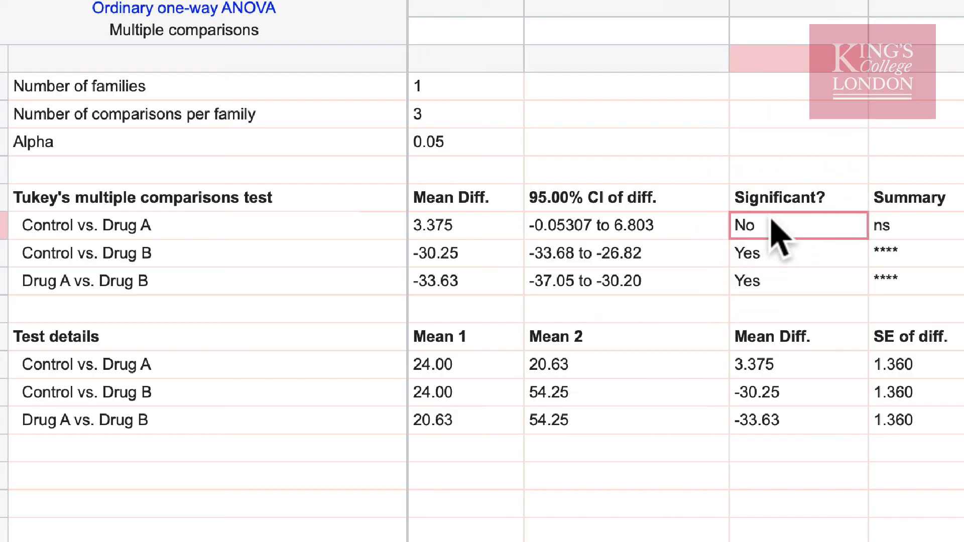
pyautogui.click(779, 255)
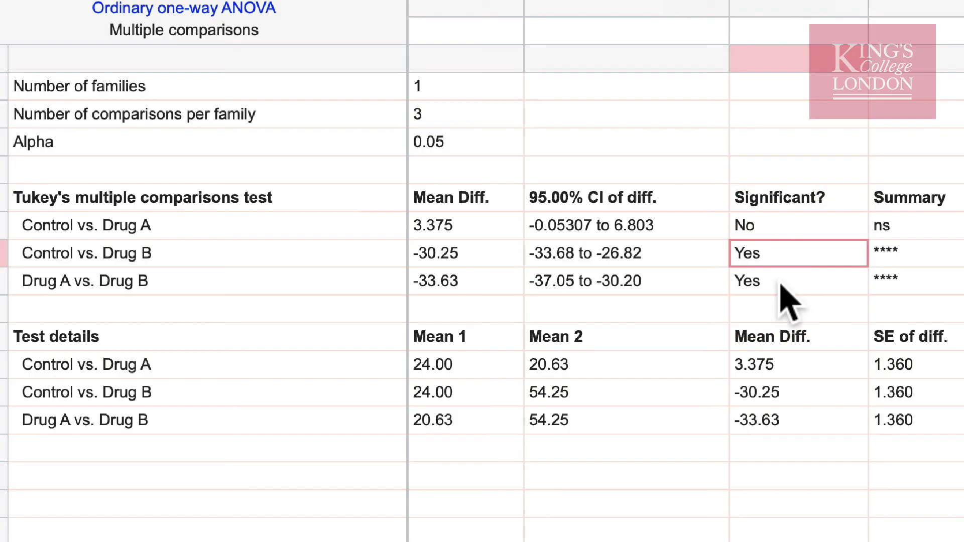
pyautogui.click(781, 281)
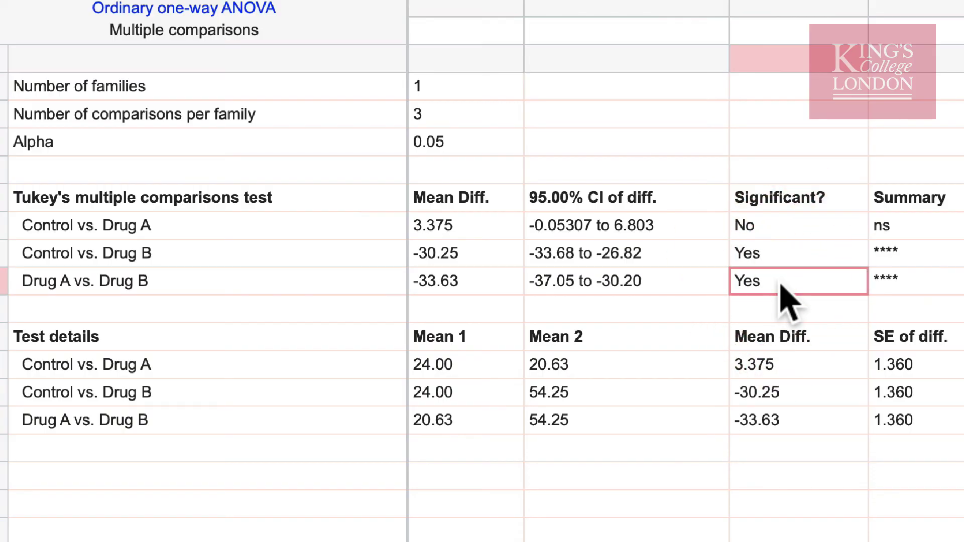